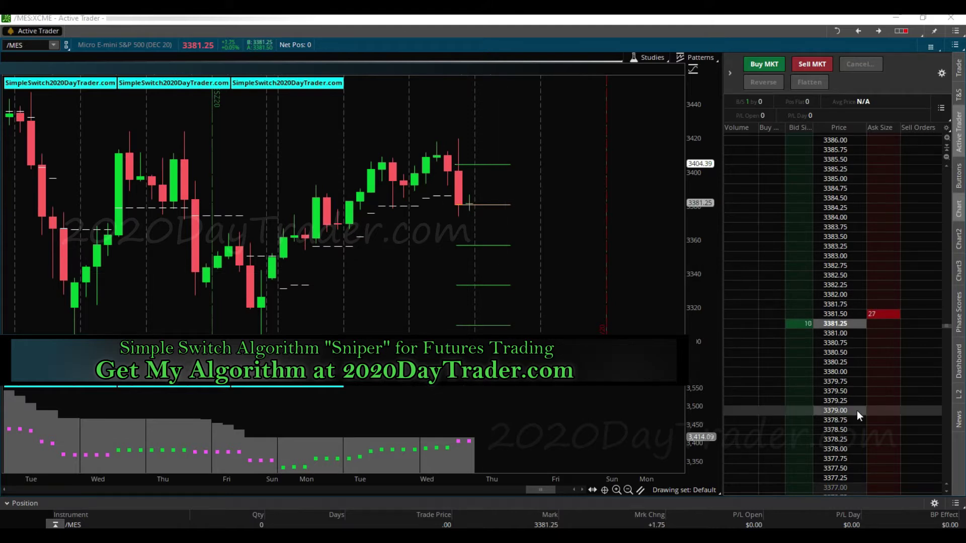
# Place and send a one-contract /MES sell stop order at 3379.00
pyautogui.click(869, 411)
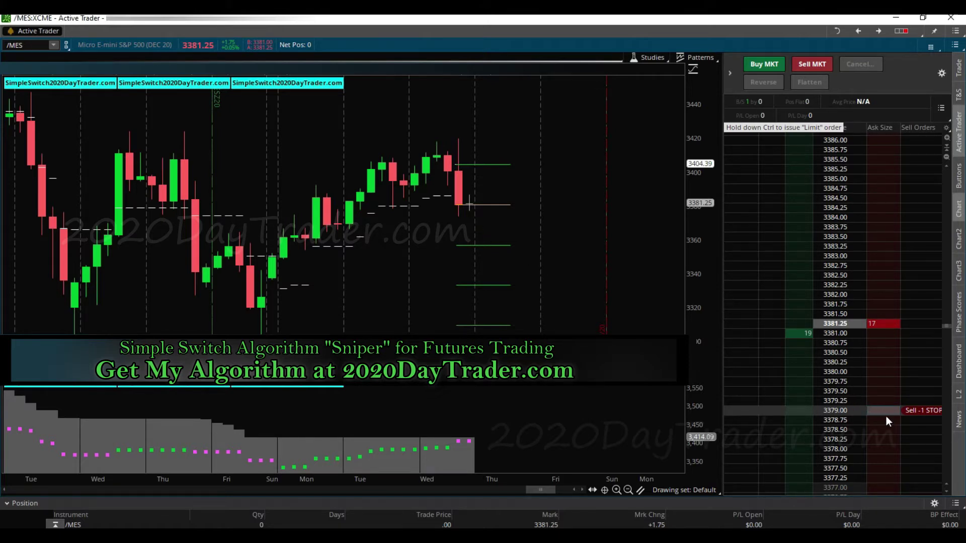
pyautogui.click(883, 415)
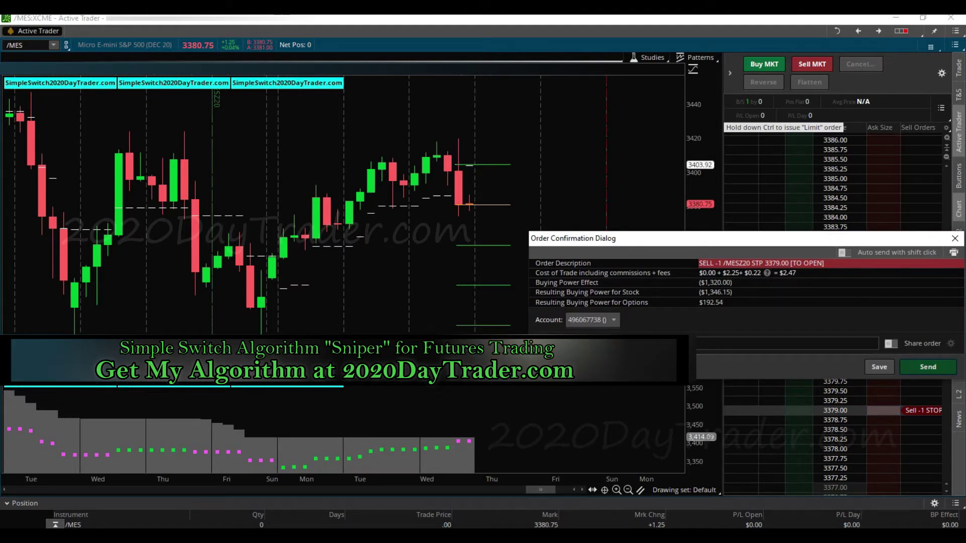
pyautogui.press('Escape')
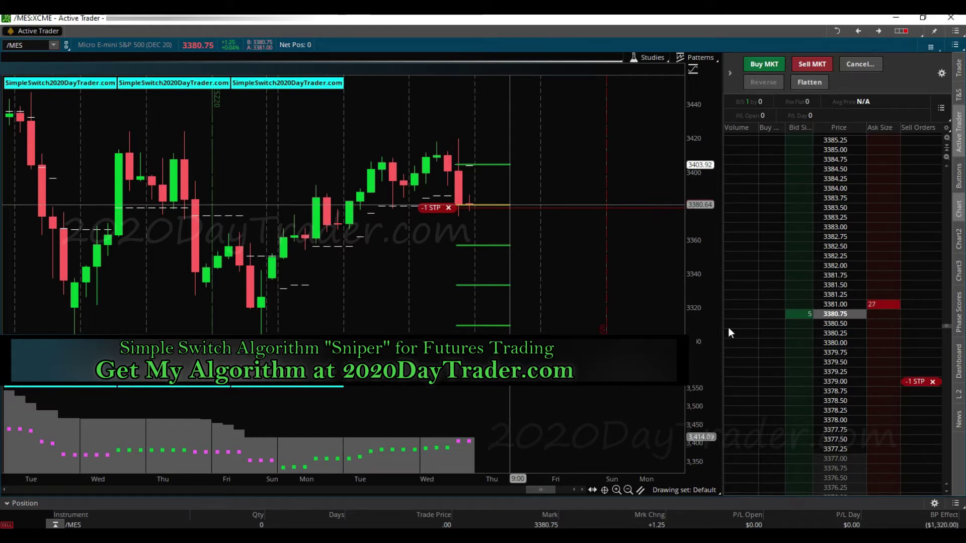
# Move the working sell stop order to 3380.00, send the replacement order, and expand the order entry settings
pyautogui.moveTo(904, 357); pyautogui.dragTo(905, 344)
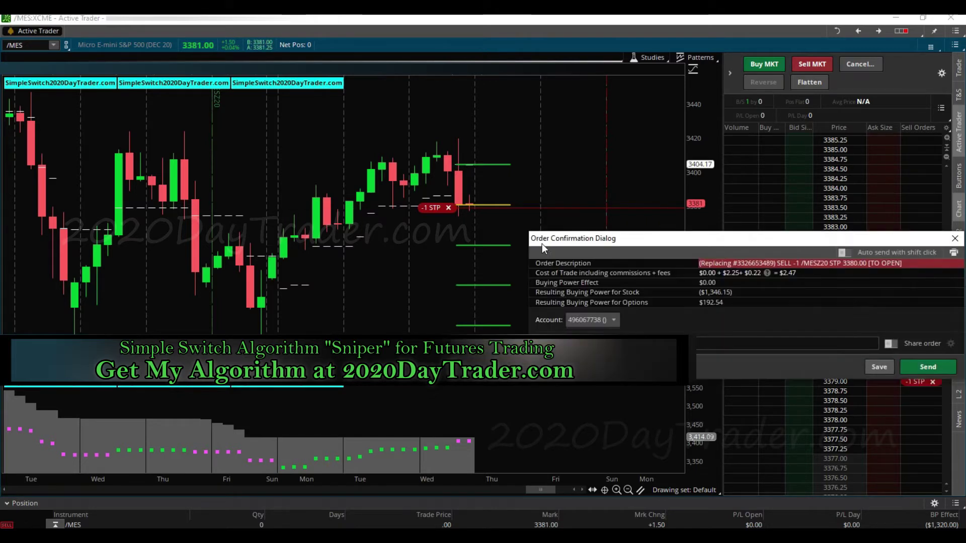
pyautogui.click(928, 367)
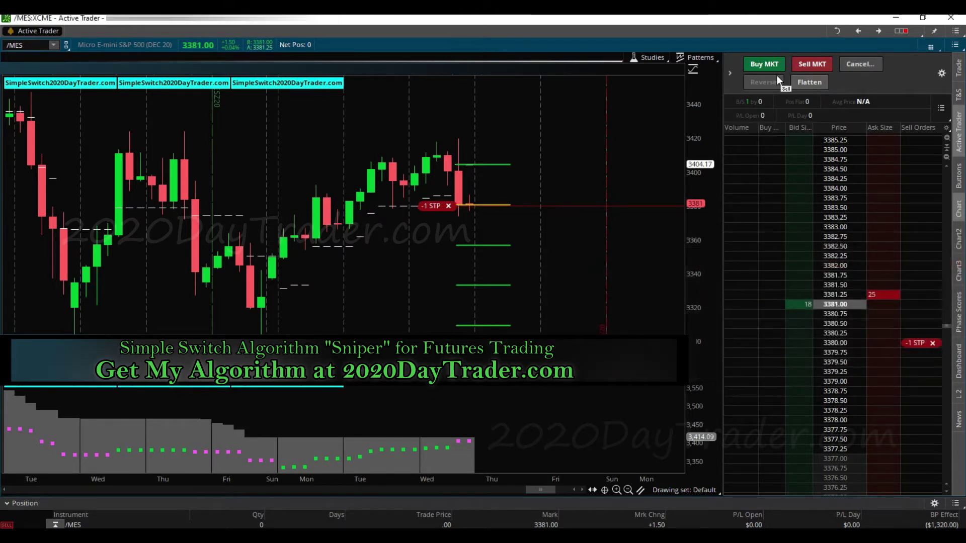
pyautogui.click(730, 74)
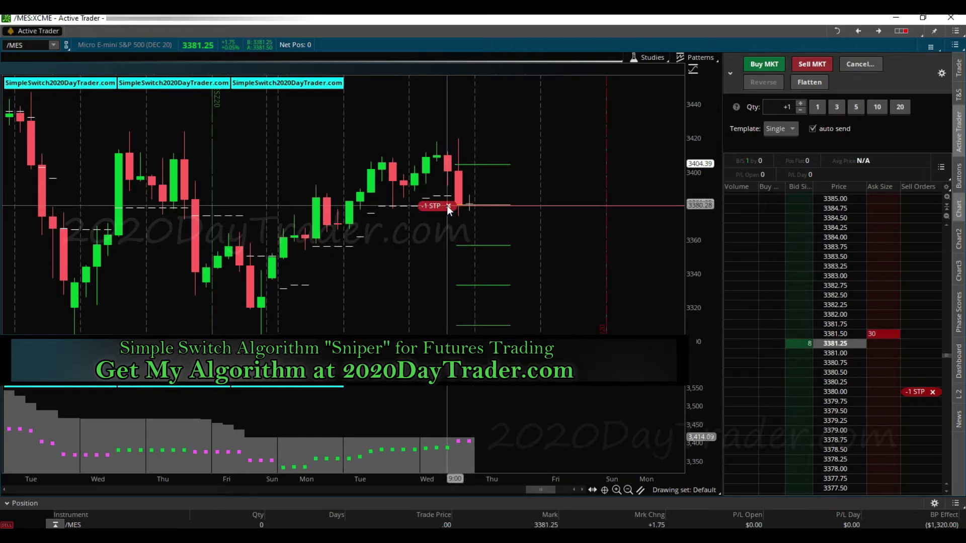
# Place a one-contract protective buy stop order at the $3428.01 level for the short position
pyautogui.moveTo(460, 205); pyautogui.dragTo(464, 201)
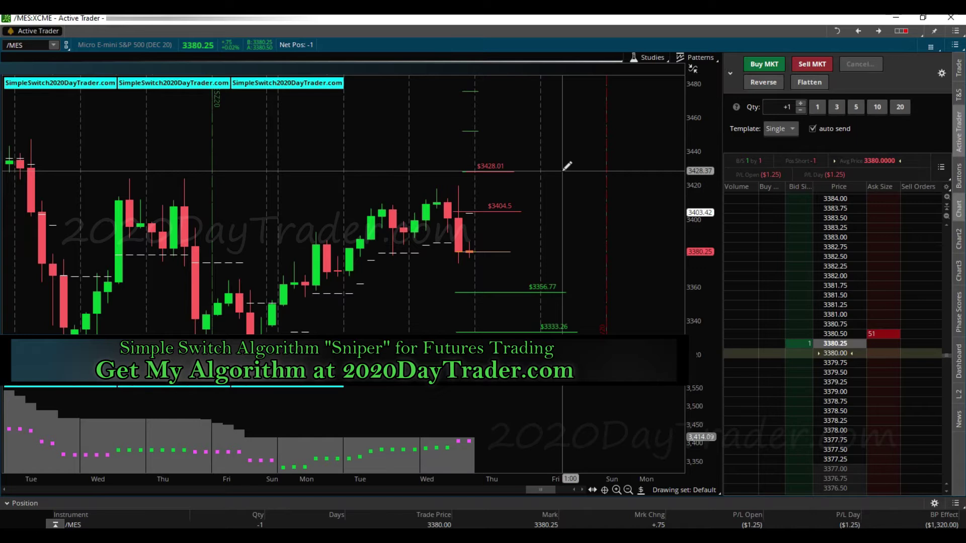
pyautogui.scroll(5, 787, 264)
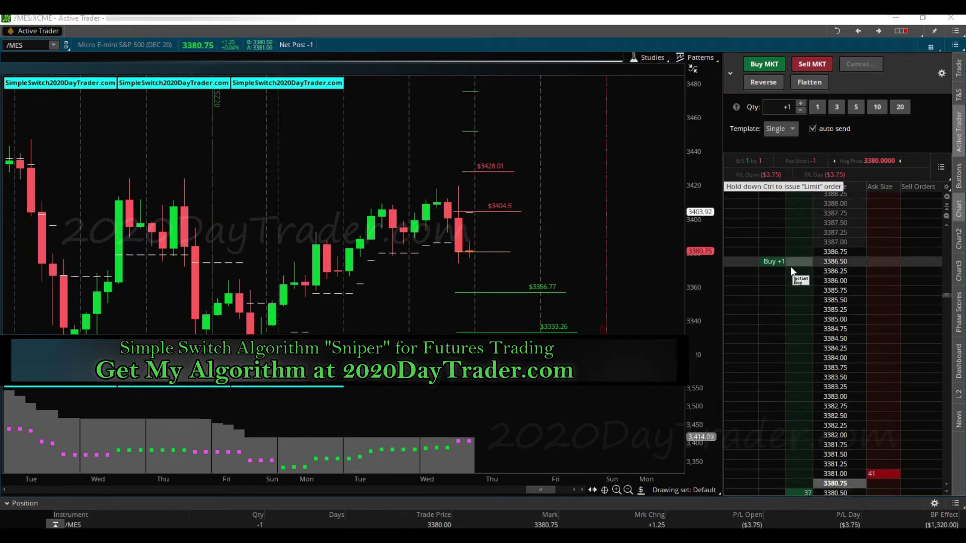
pyautogui.scroll(1, 790, 266)
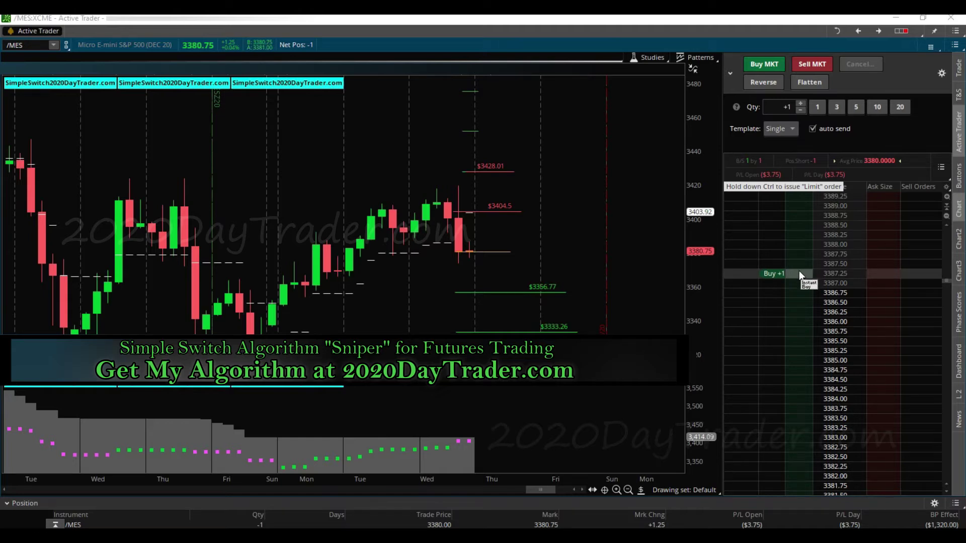
pyautogui.click(798, 273)
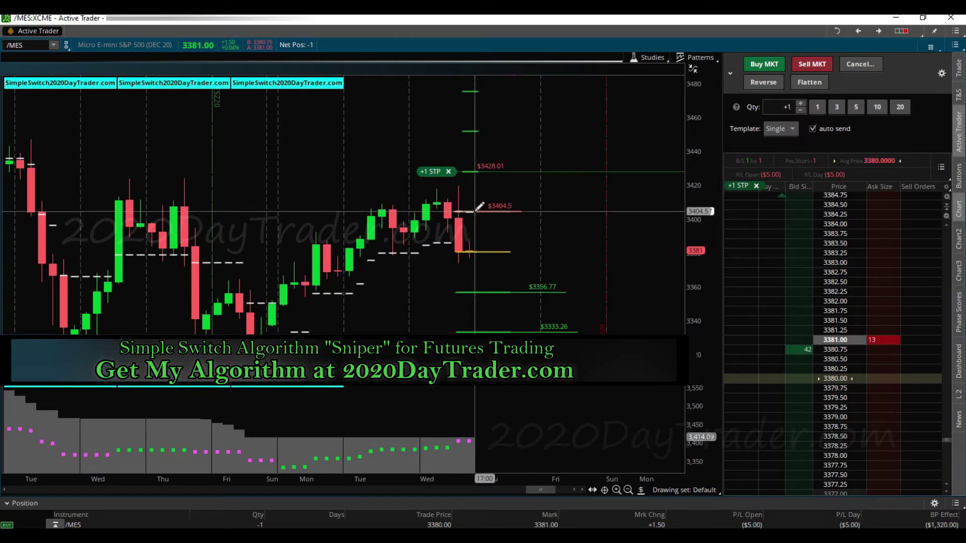
# Draw evenly spaced channel lines on the chart dividing the range from the 3380 entry level down to the $3356.77 level
pyautogui.moveTo(477, 210)
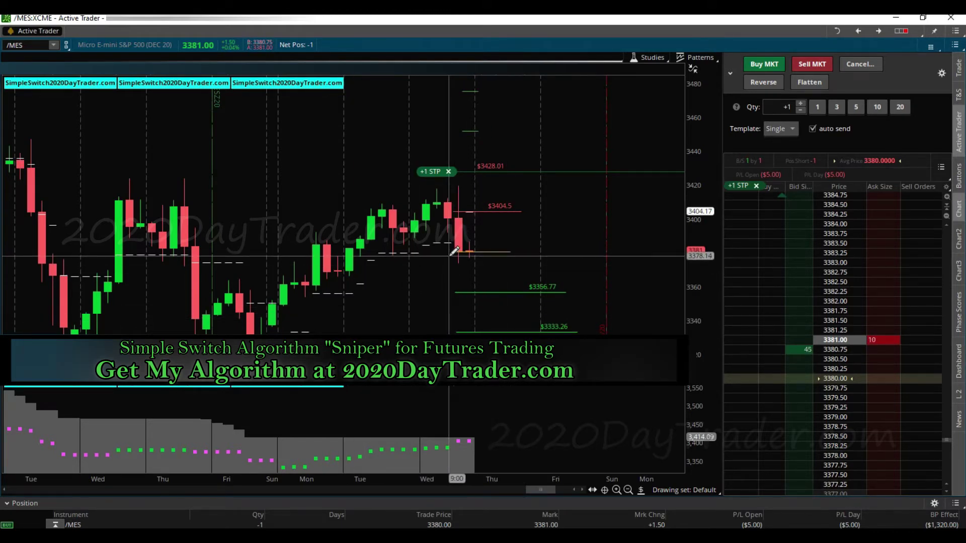
pyautogui.click(641, 489)
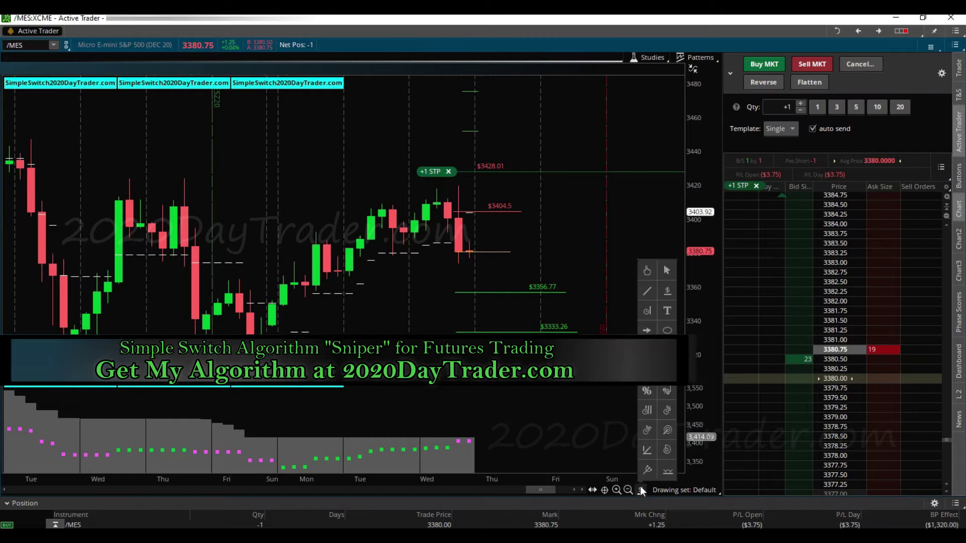
pyautogui.click(647, 291)
pyautogui.click(450, 251)
pyautogui.rightClick(481, 285)
pyautogui.click(517, 293)
pyautogui.click(610, 452)
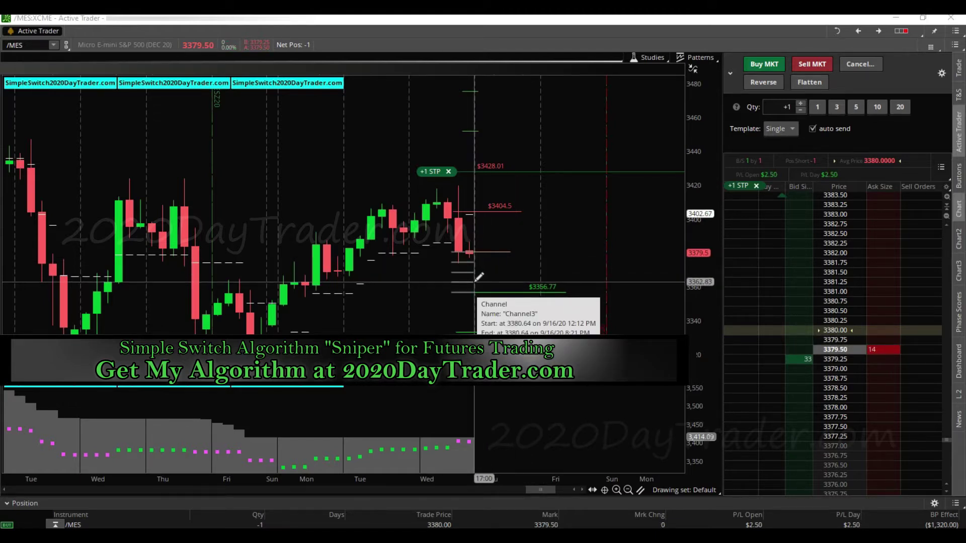
# Create a single price alert for /MESZ20 when the mark is at or below 3363.00
pyautogui.rightClick(475, 281)
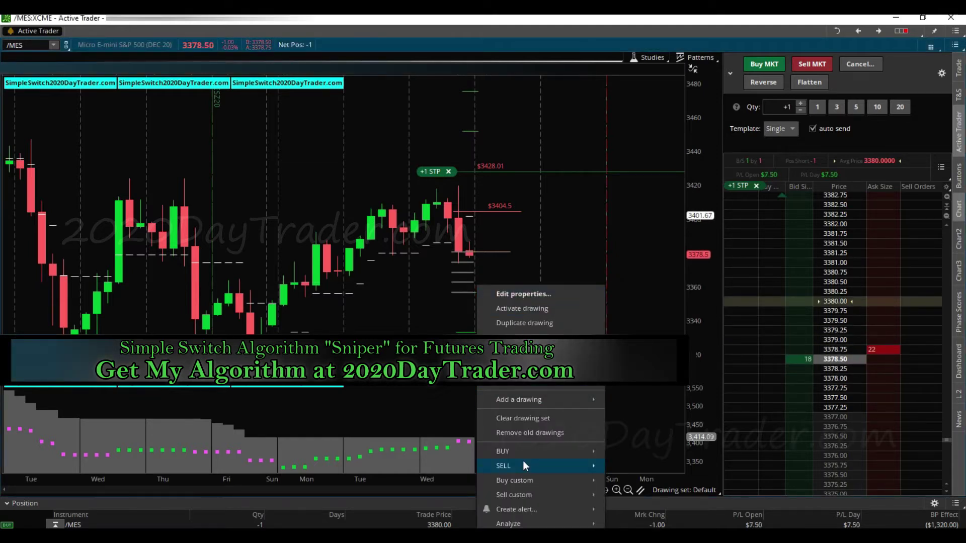
pyautogui.moveTo(526, 509)
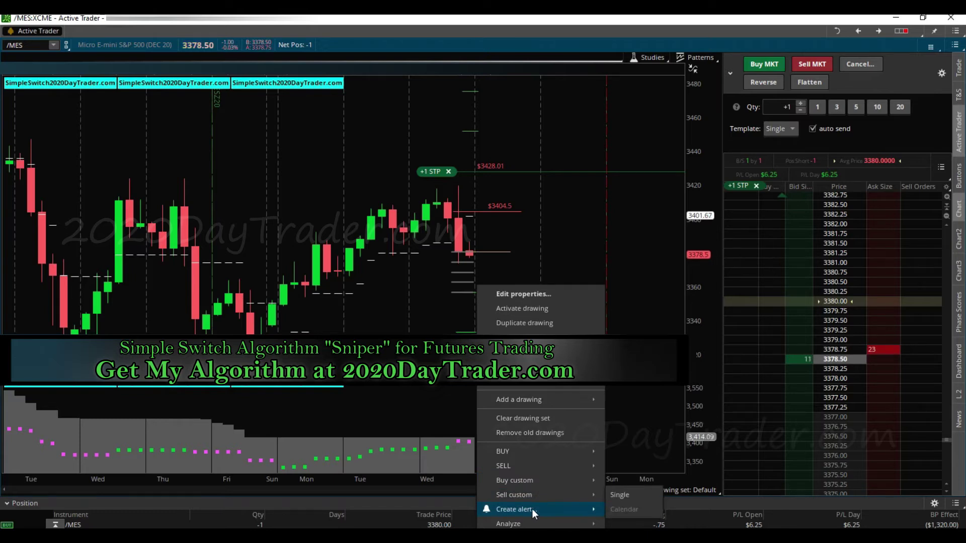
pyautogui.click(620, 496)
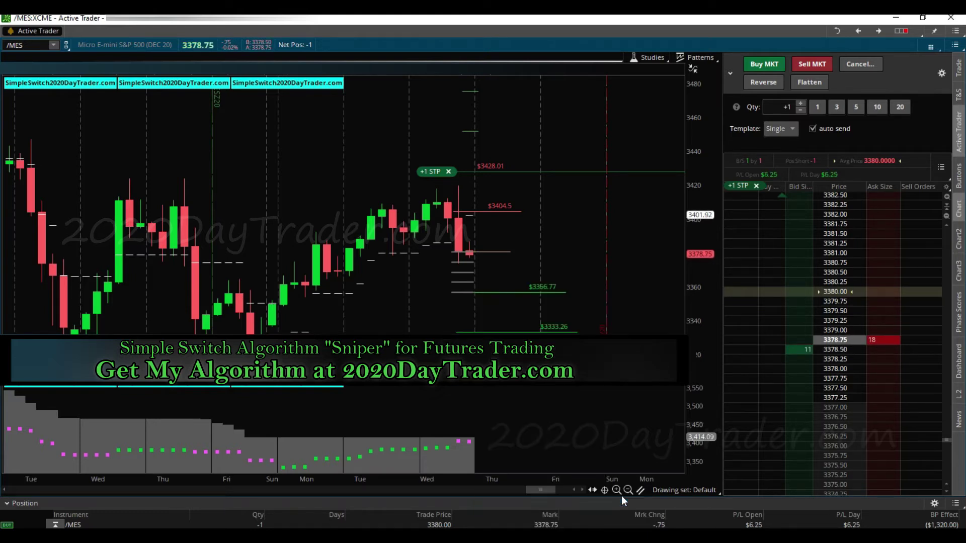
pyautogui.click(521, 331)
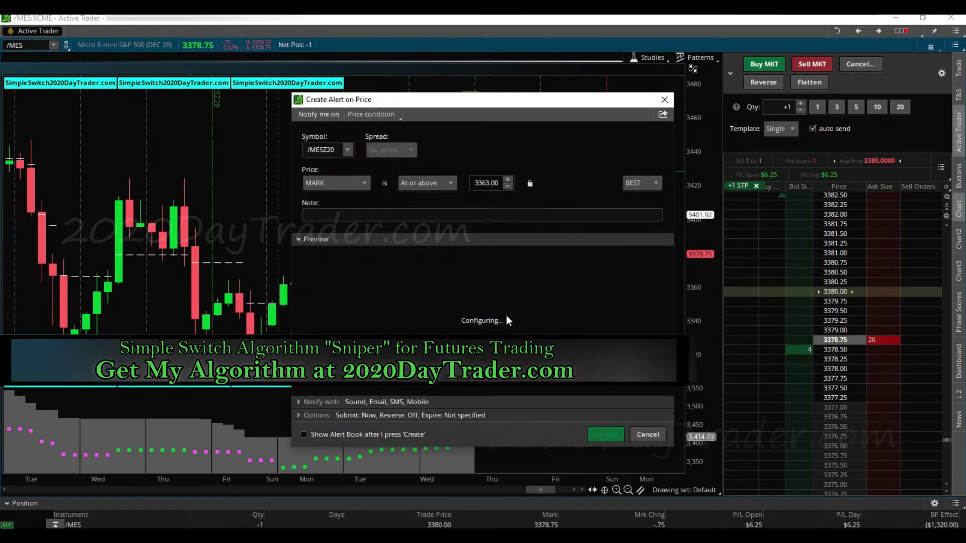
pyautogui.click(449, 183)
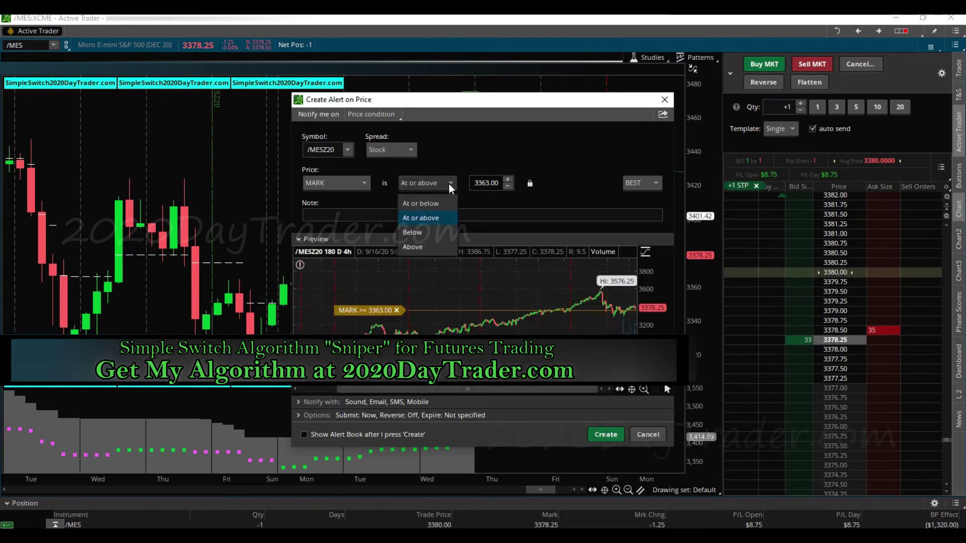
pyautogui.click(428, 203)
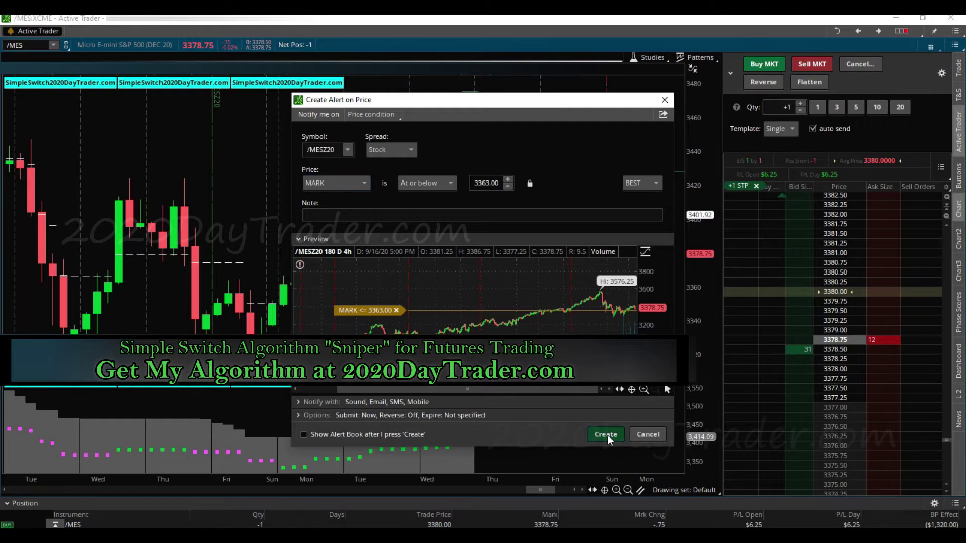
pyautogui.click(607, 436)
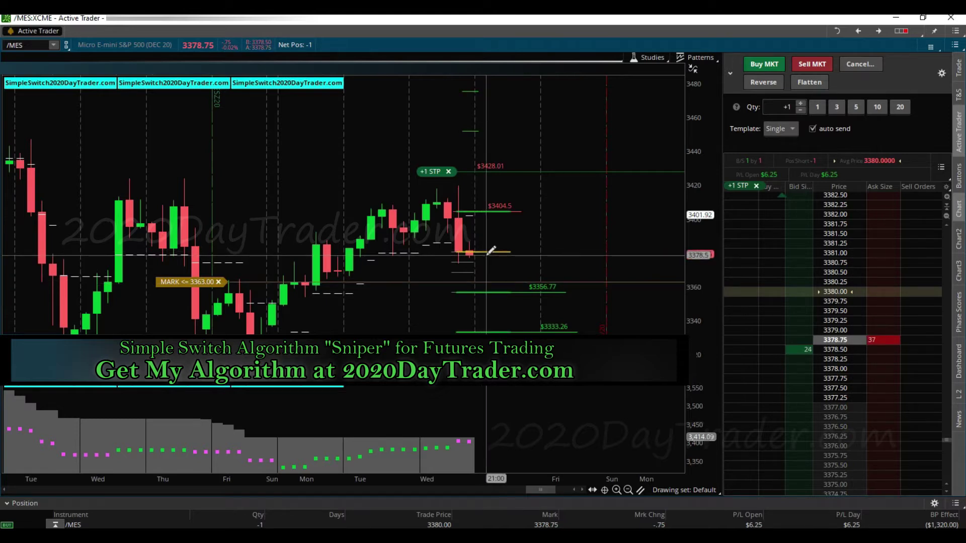
# Move the protective buy stop order down to 3378.50, just below the short entry price
pyautogui.moveTo(490, 249)
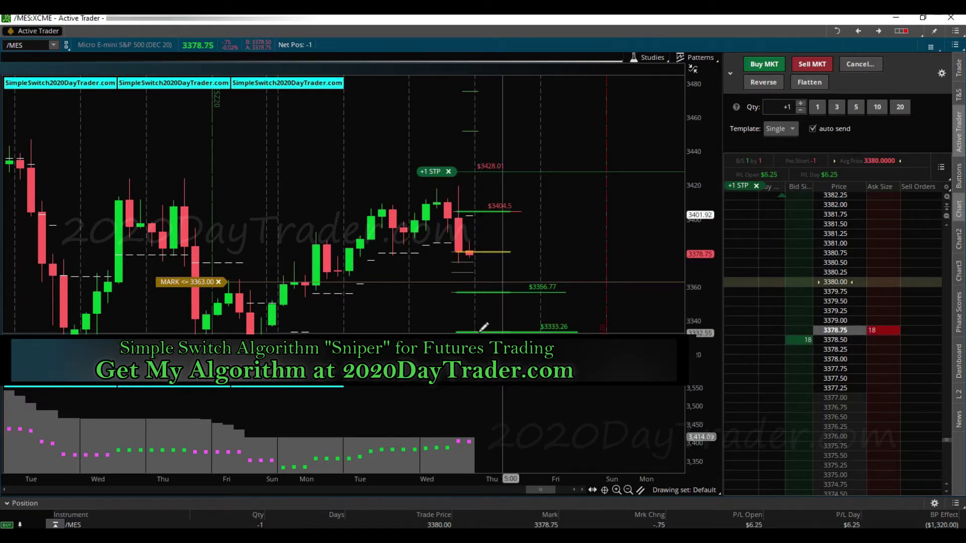
pyautogui.moveTo(493, 328)
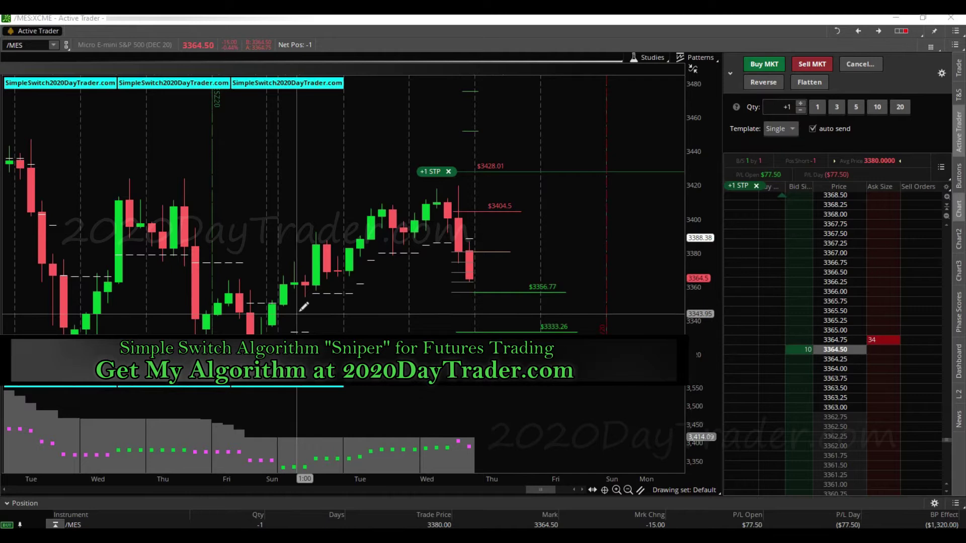
pyautogui.moveTo(436, 172); pyautogui.dragTo(435, 251)
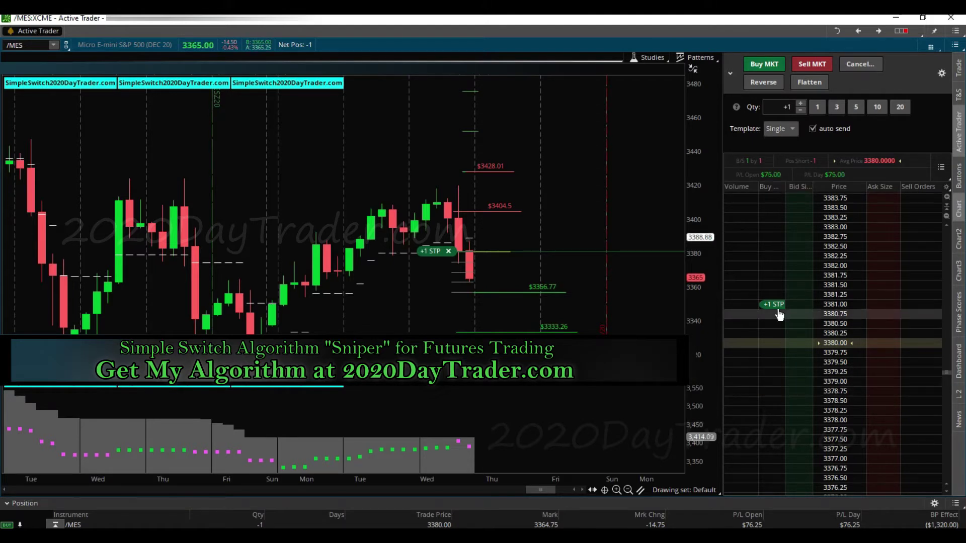
pyautogui.moveTo(779, 312); pyautogui.dragTo(796, 407)
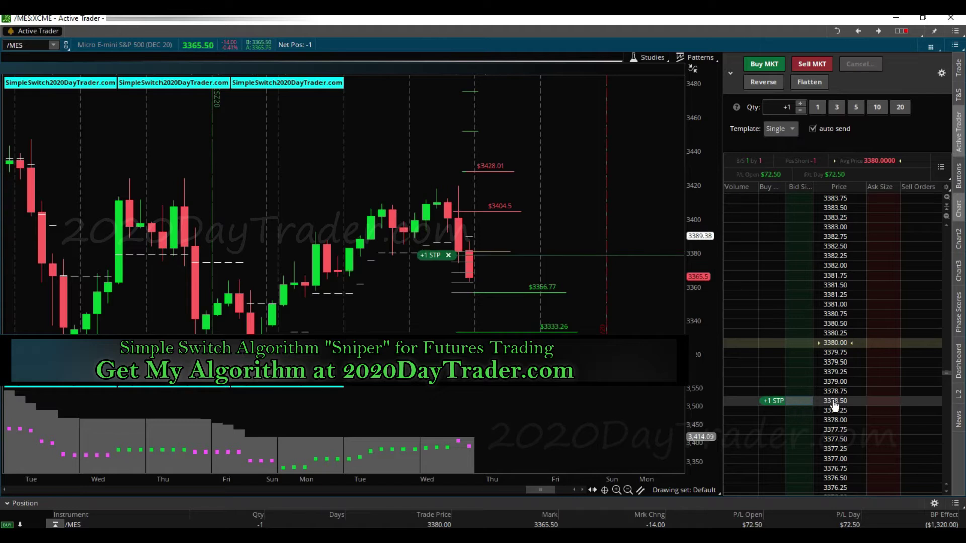
pyautogui.scroll(-3, 894, 398)
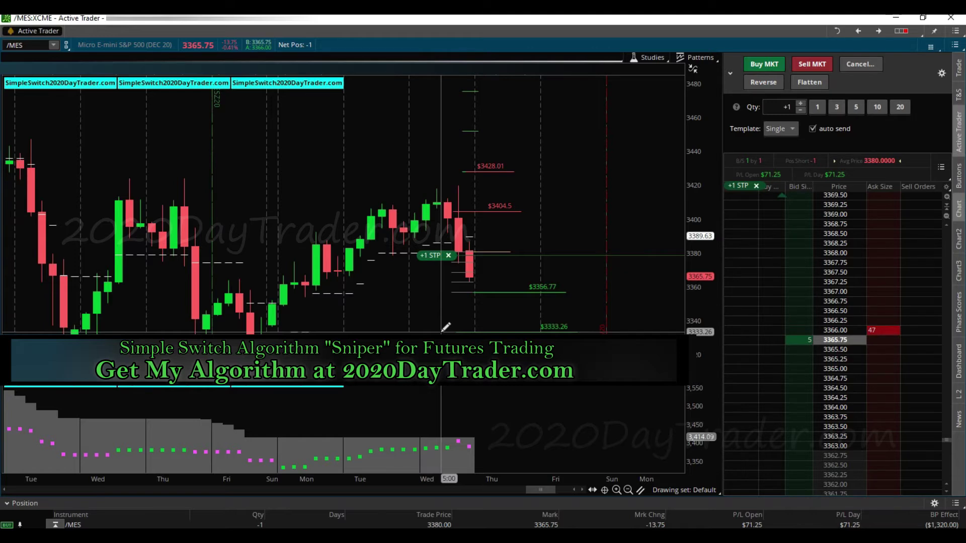
# Create a price alert for /MESZ20 when the mark is at or below 3333.50, near the $3333.26 level
pyautogui.rightClick(446, 328)
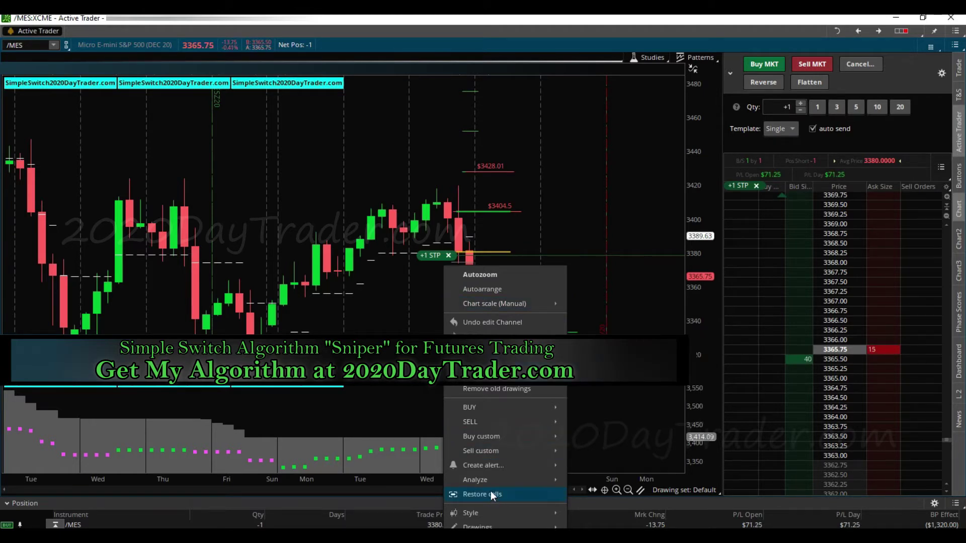
pyautogui.moveTo(479, 514)
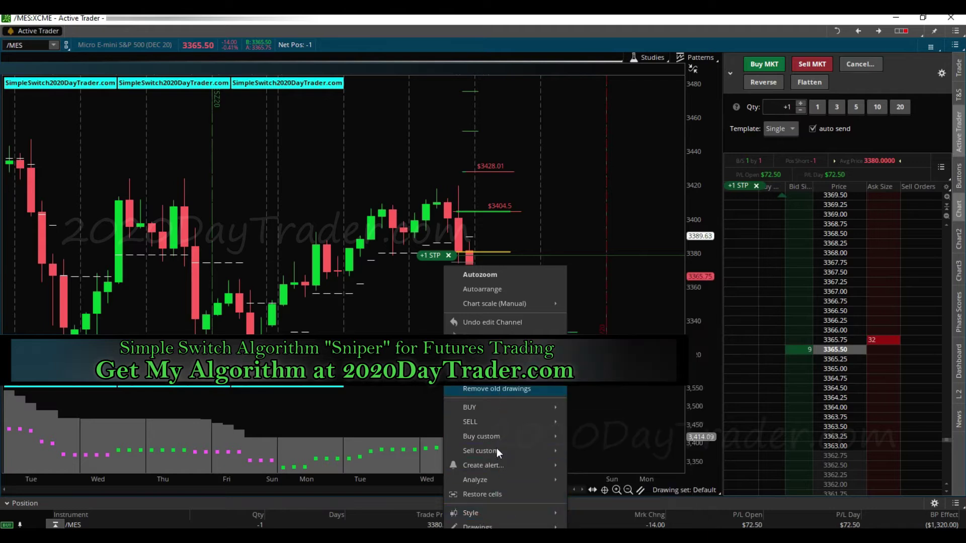
pyautogui.moveTo(495, 463)
pyautogui.click(582, 465)
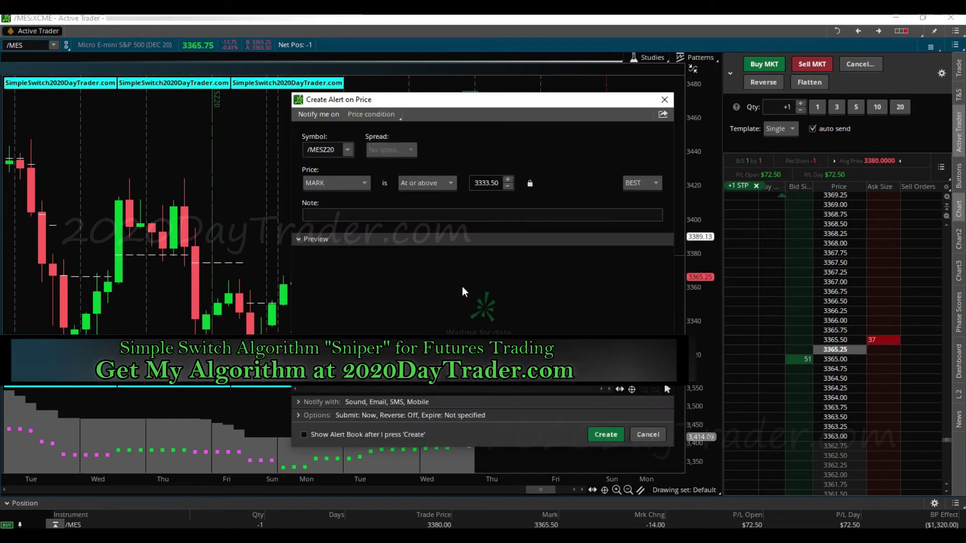
pyautogui.click(449, 184)
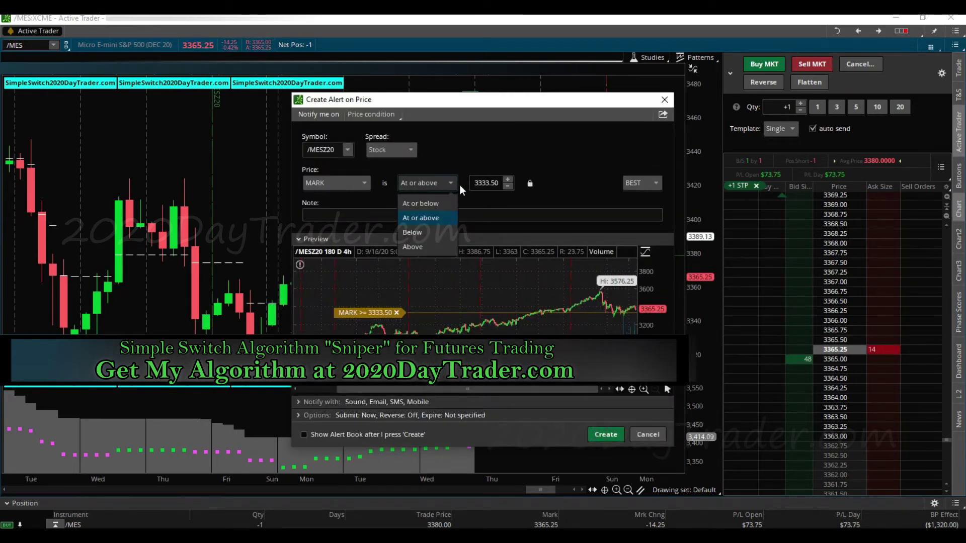
pyautogui.click(428, 205)
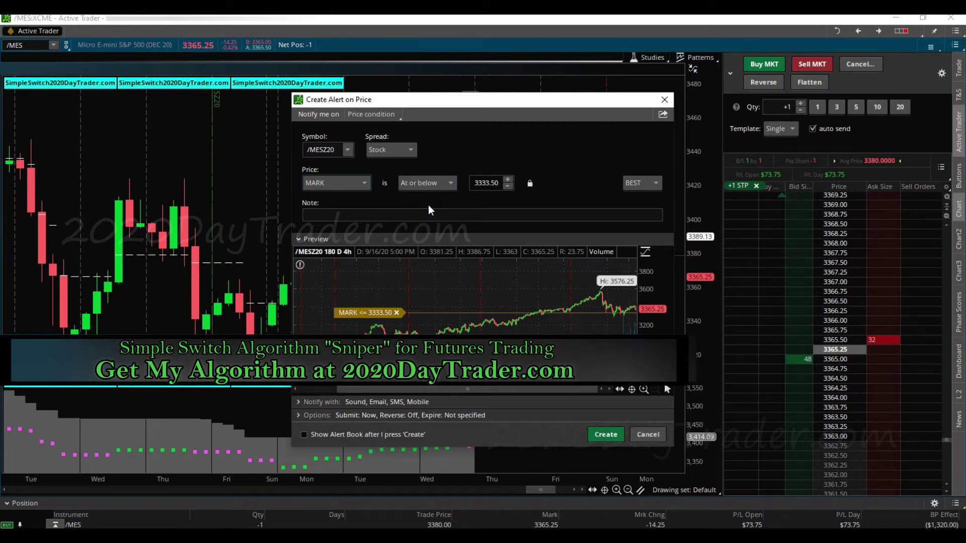
pyautogui.click(604, 434)
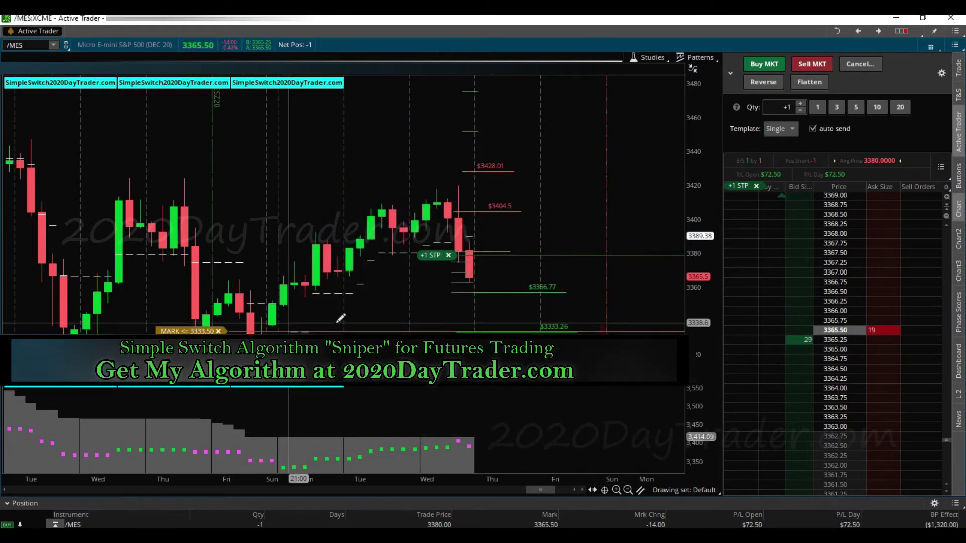
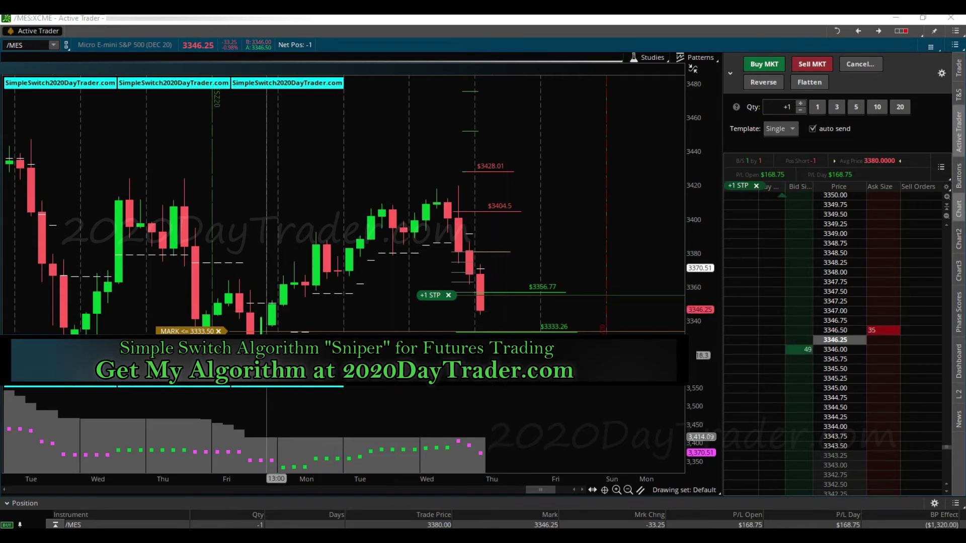
pyautogui.scroll(2, 613, 286)
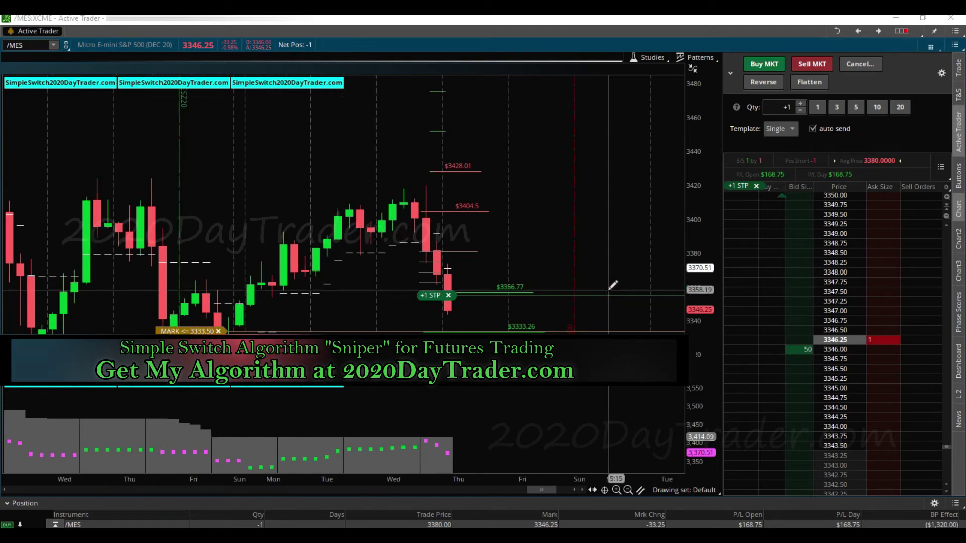
pyautogui.moveTo(708, 263); pyautogui.dragTo(710, 211)
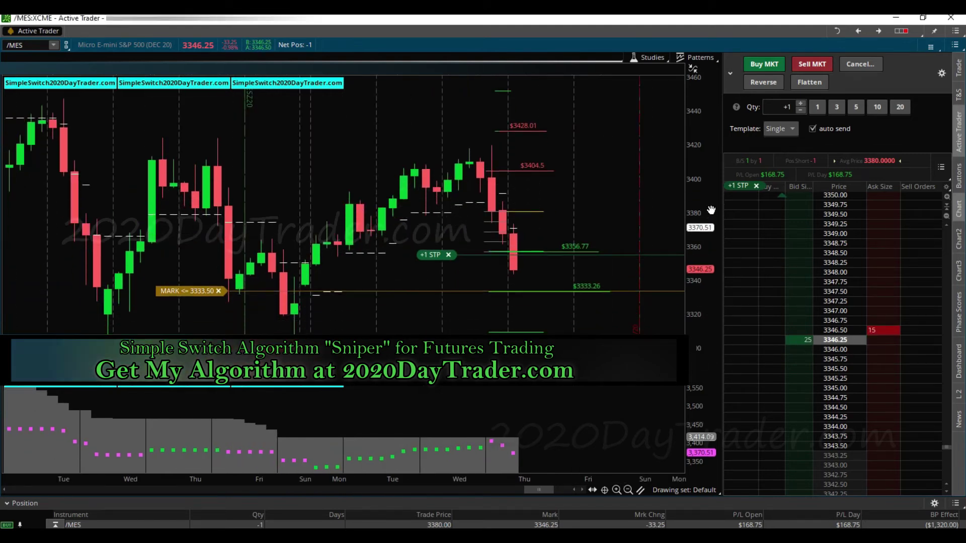
pyautogui.moveTo(644, 267); pyautogui.dragTo(693, 228)
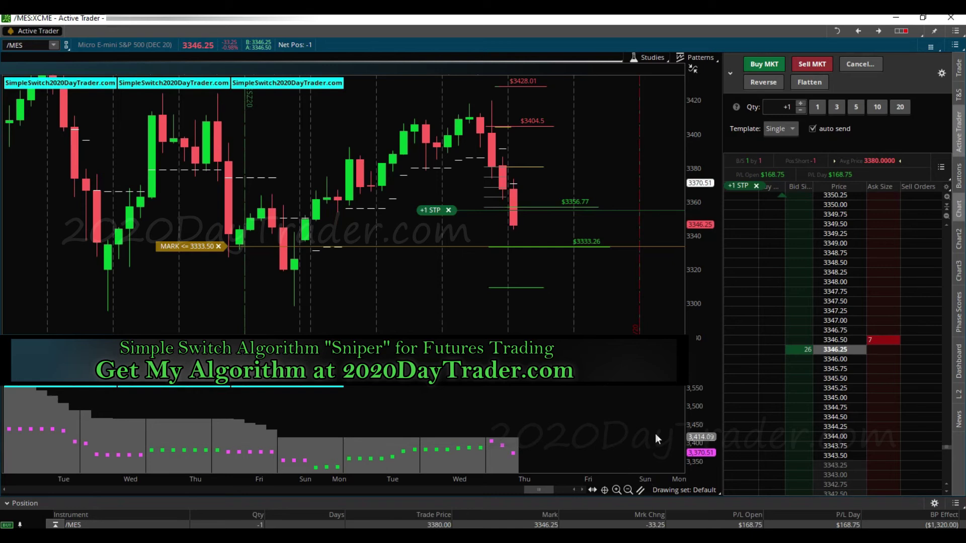
# Draw a rising trend line from the swing low near 3296 along the later low, ending past the latest candle at about 3358
pyautogui.click(640, 490)
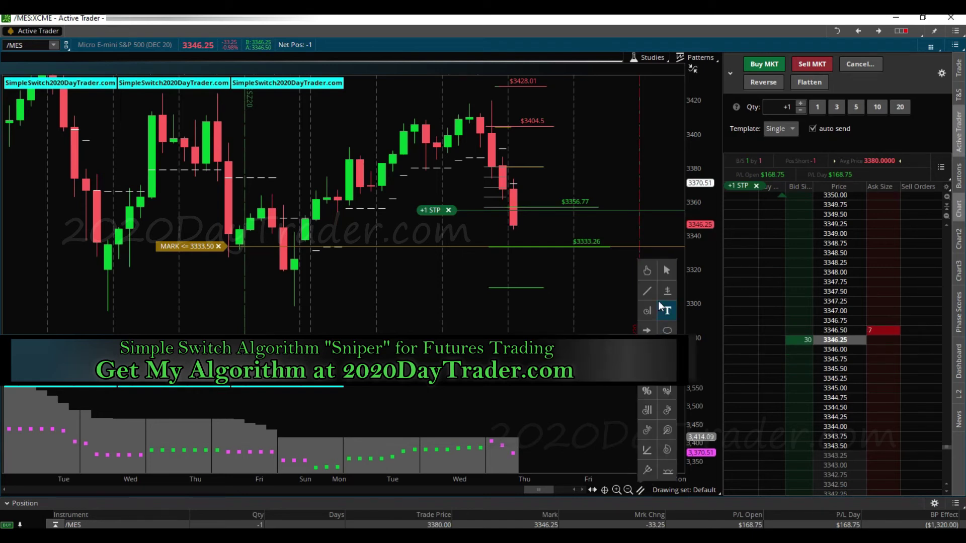
pyautogui.click(647, 290)
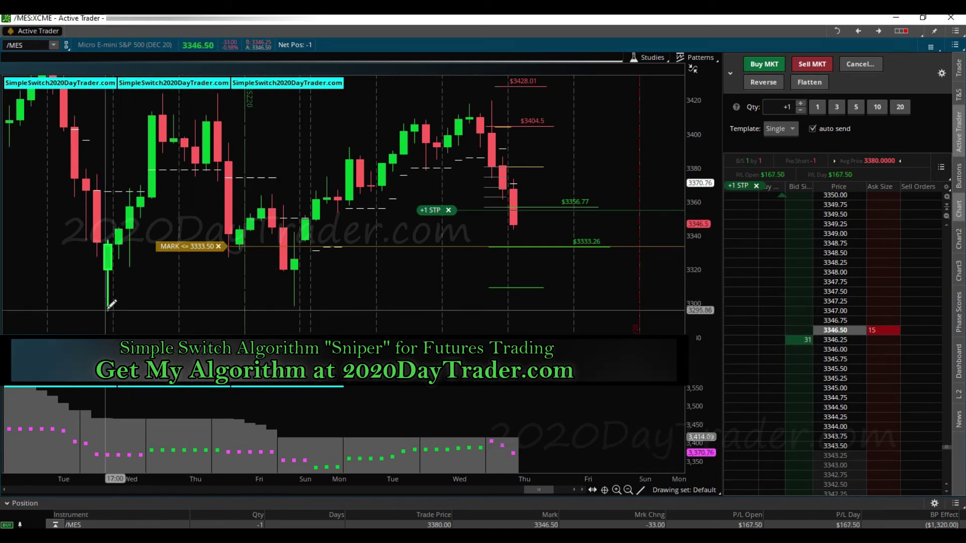
pyautogui.moveTo(106, 309)
pyautogui.mouseDown()
pyautogui.moveTo(503, 254)
pyautogui.moveTo(611, 206)
pyautogui.mouseUp()
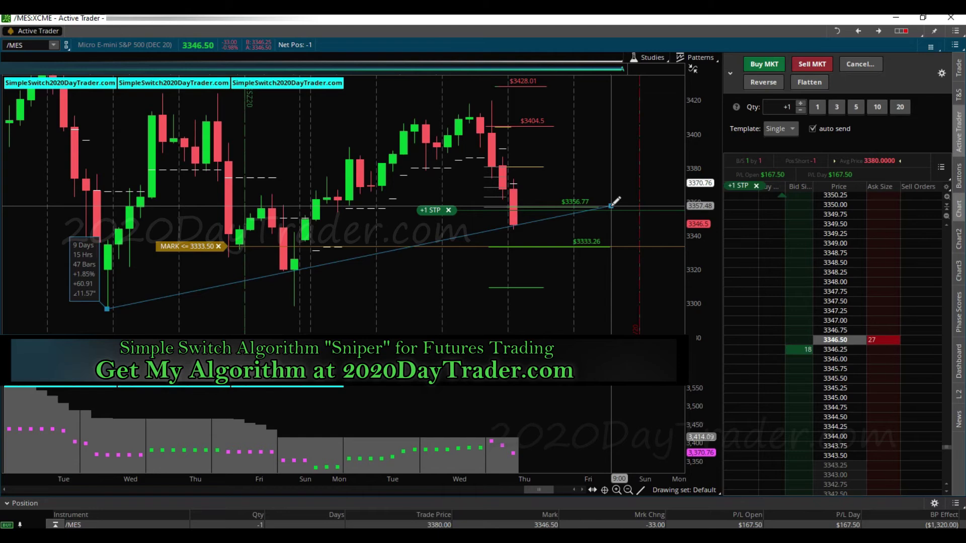
pyautogui.moveTo(611, 206); pyautogui.dragTo(611, 205)
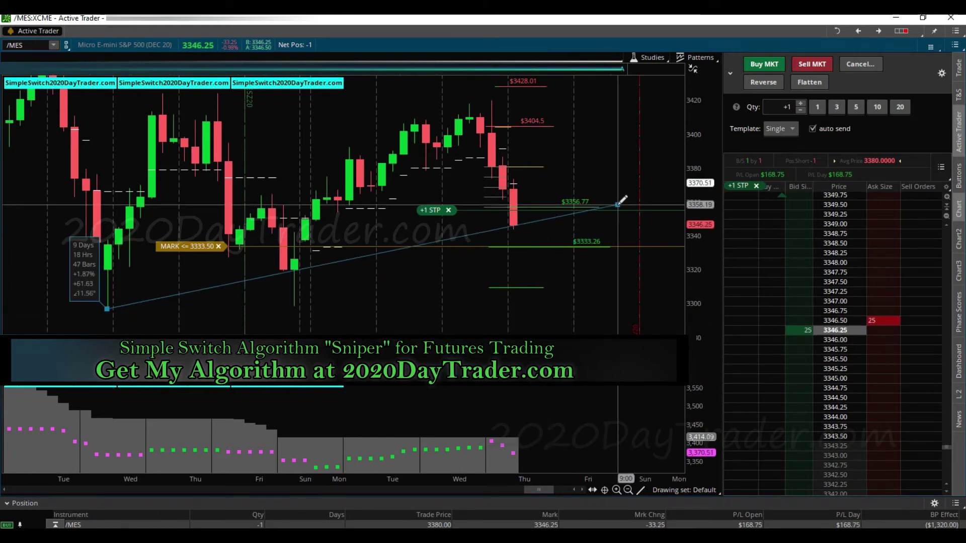
pyautogui.click(618, 205)
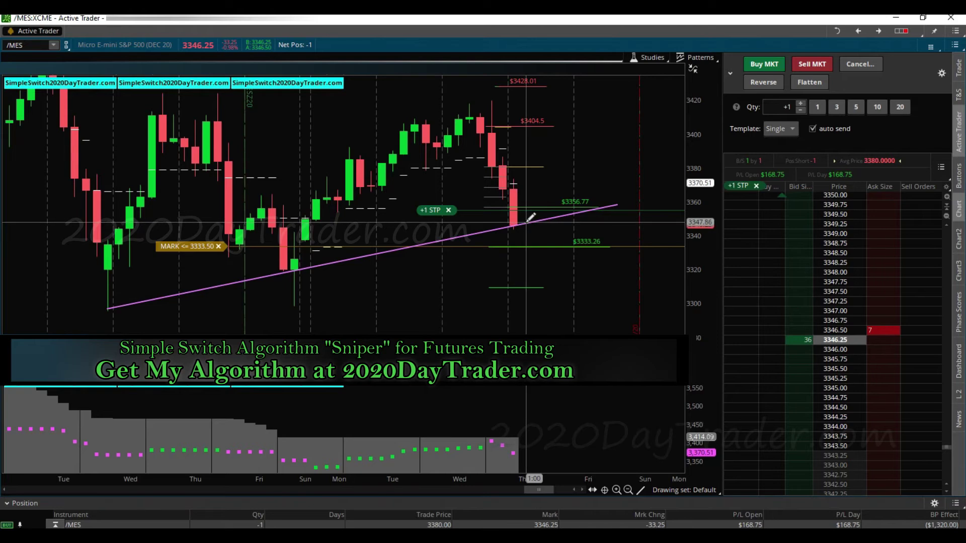
pyautogui.moveTo(531, 216)
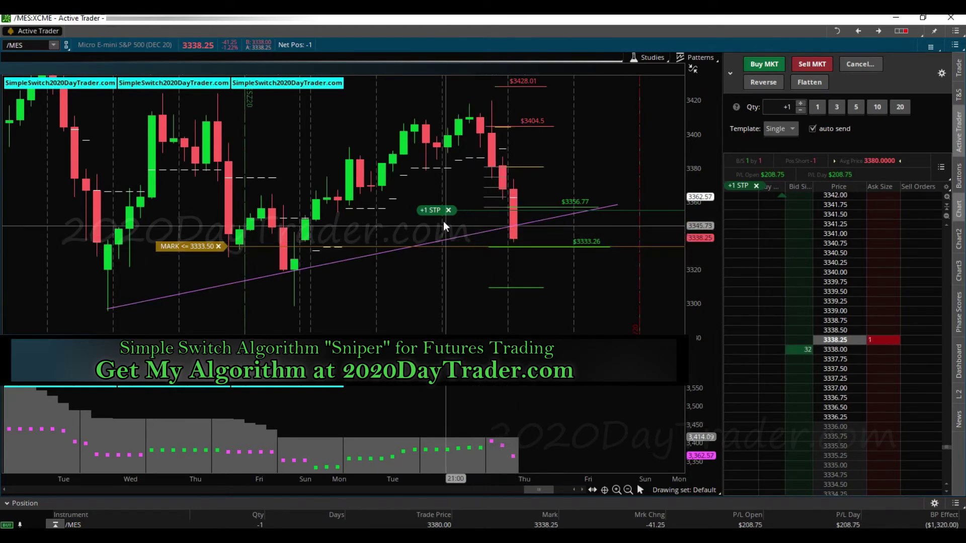
# Trail the protective +1 buy stop down to 3340.50 on the chart and tighten it to 3337.00 in the price ladder
pyautogui.moveTo(431, 210); pyautogui.dragTo(433, 234)
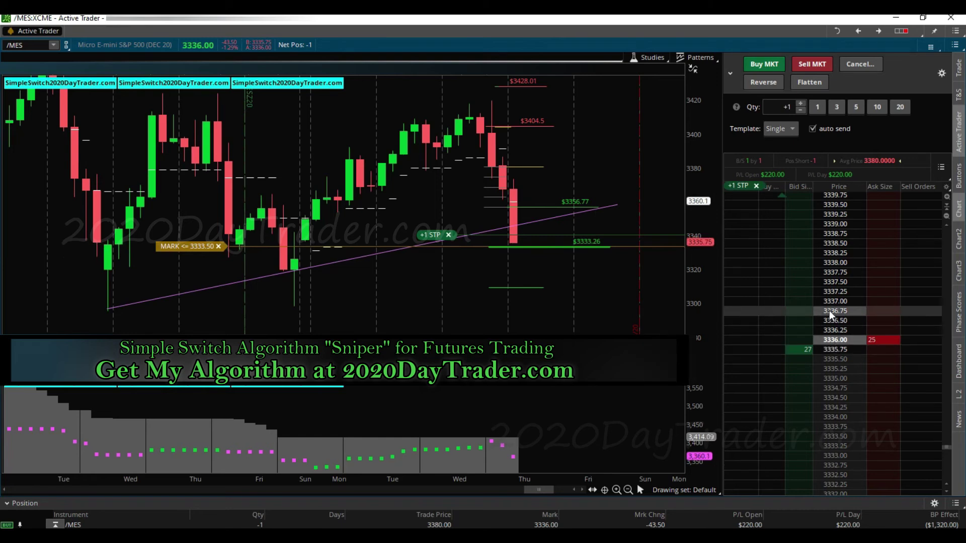
pyautogui.scroll(10, 829, 315)
pyautogui.scroll(-12, 829, 314)
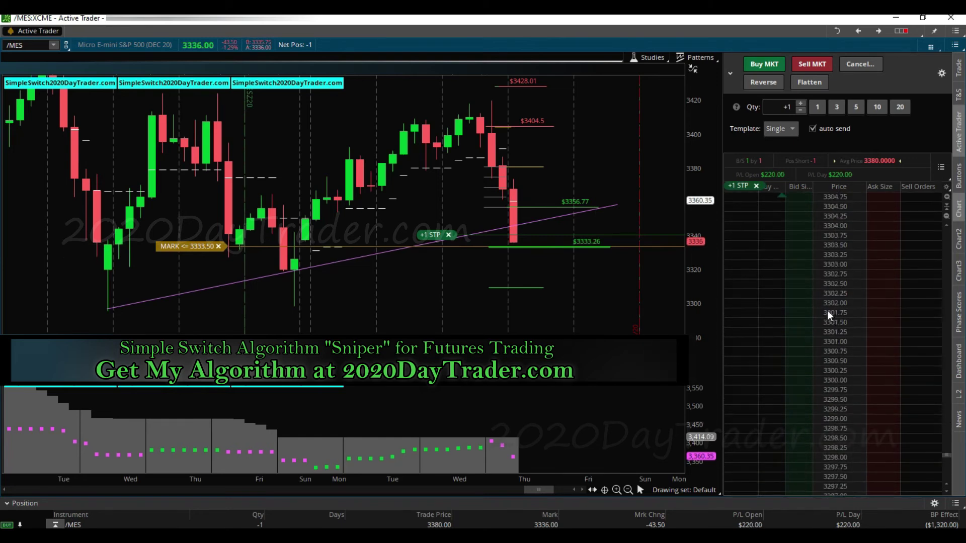
pyautogui.scroll(3, 827, 316)
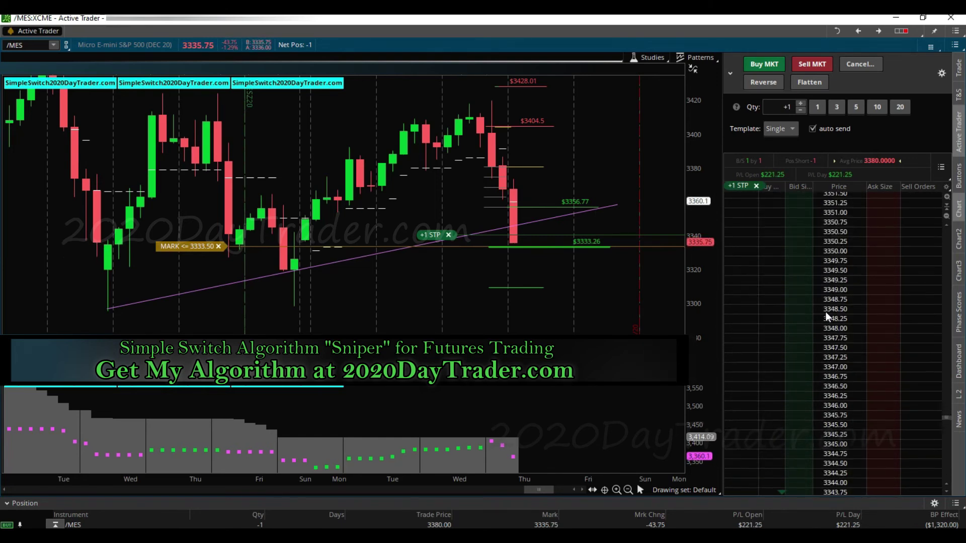
pyautogui.scroll(-3, 828, 316)
pyautogui.scroll(3, 827, 316)
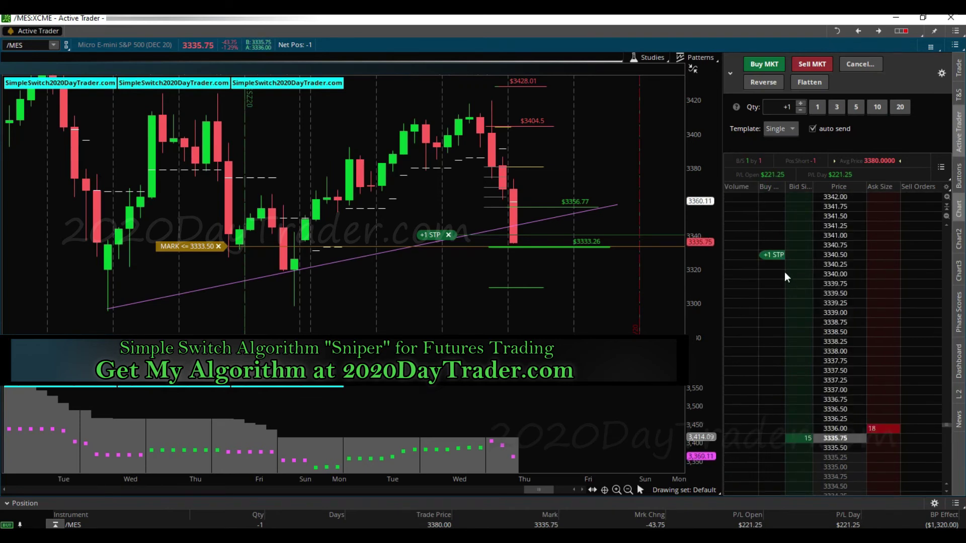
pyautogui.moveTo(777, 285); pyautogui.dragTo(778, 399)
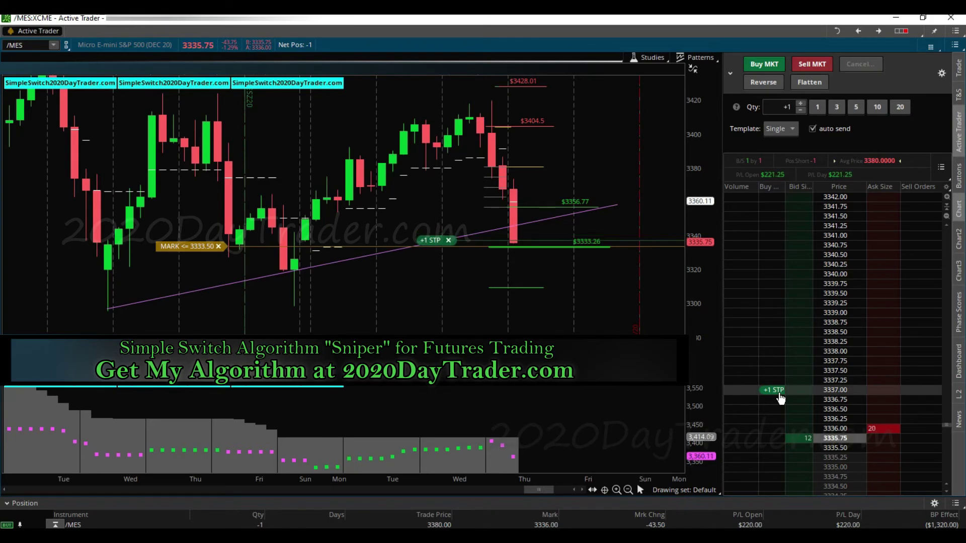
# Tighten the protective +1 buy stop in the price ladder to about 3336.00, just above the current /MES price
pyautogui.scroll(-3, 883, 405)
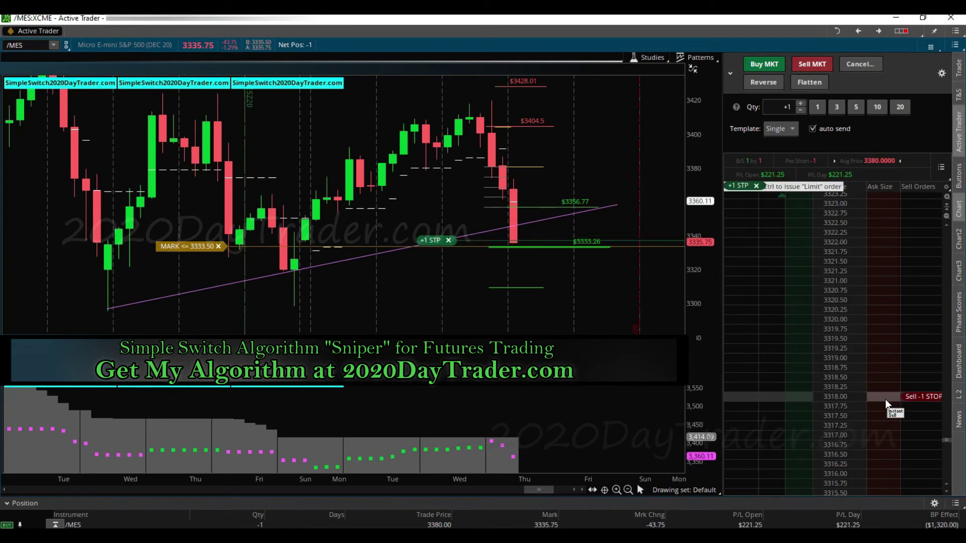
pyautogui.scroll(3, 886, 403)
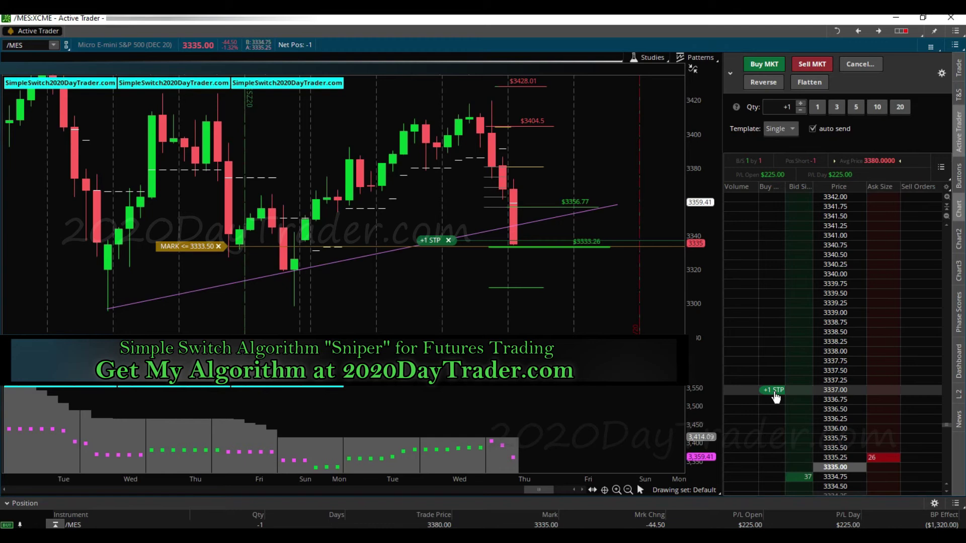
pyautogui.moveTo(776, 397); pyautogui.dragTo(779, 433)
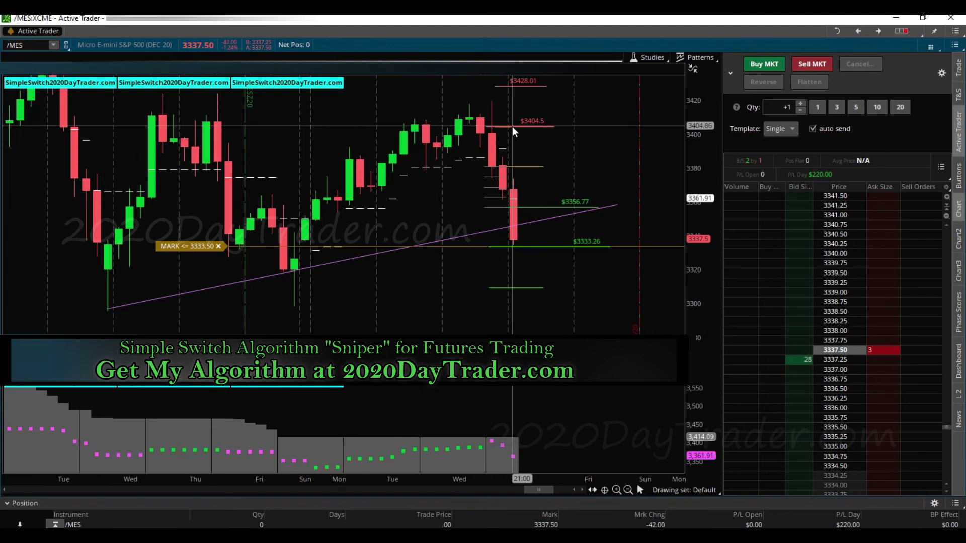
pyautogui.moveTo(519, 127)
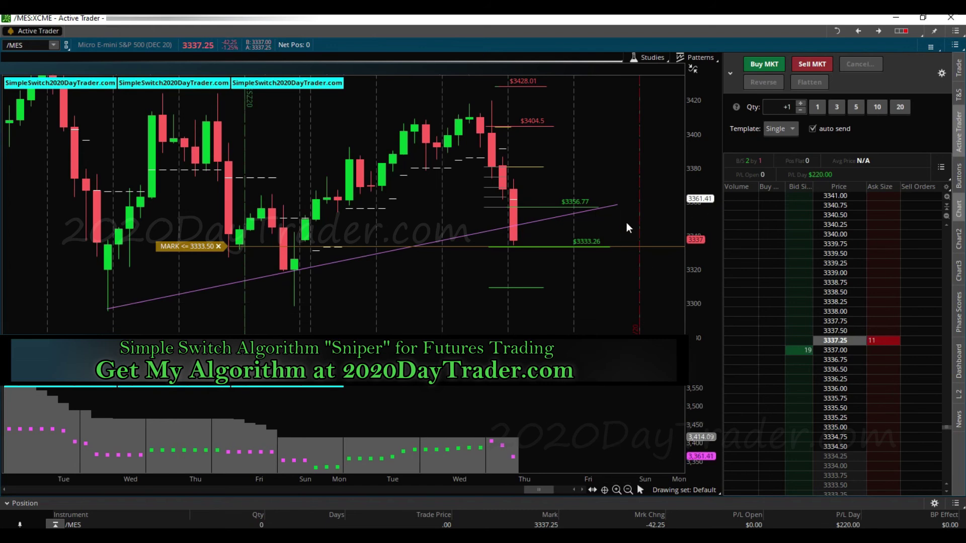
# Hide the order ladder beside the /MES chart and restore the grid to show all three charts side by side
pyautogui.click(959, 145)
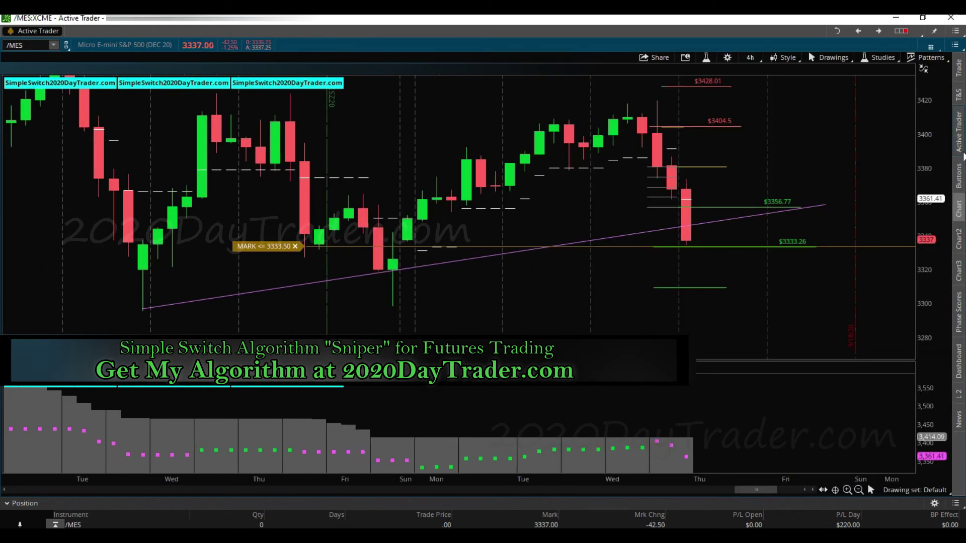
pyautogui.rightClick(894, 89)
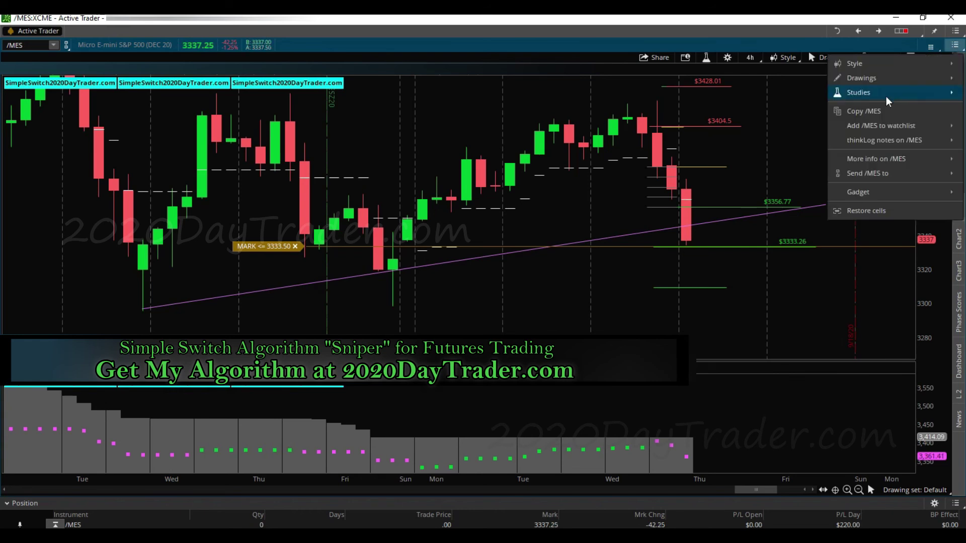
pyautogui.click(867, 210)
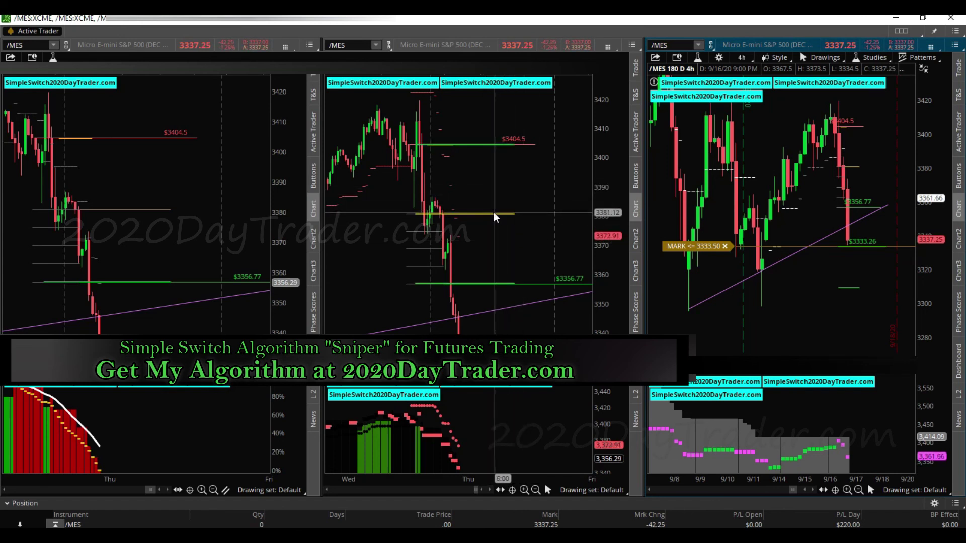
pyautogui.moveTo(497, 224)
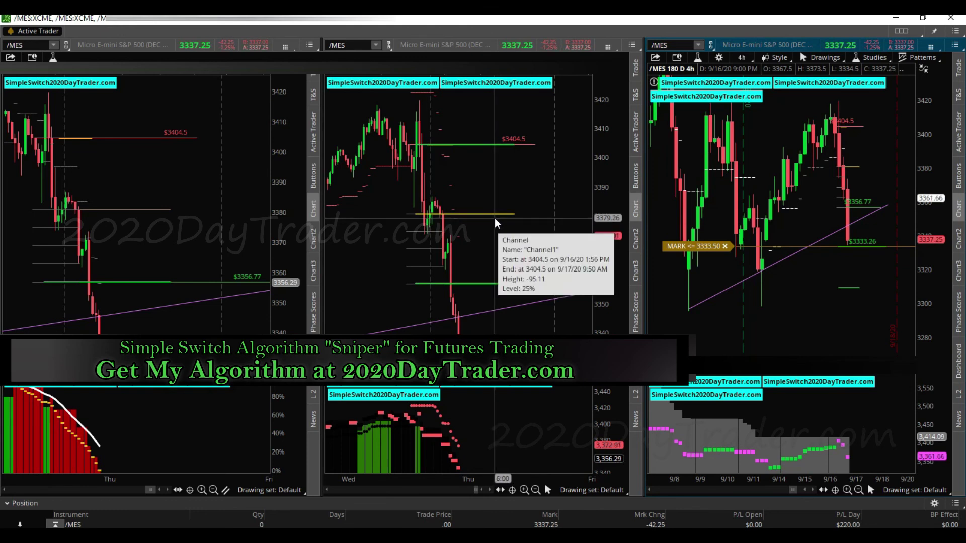